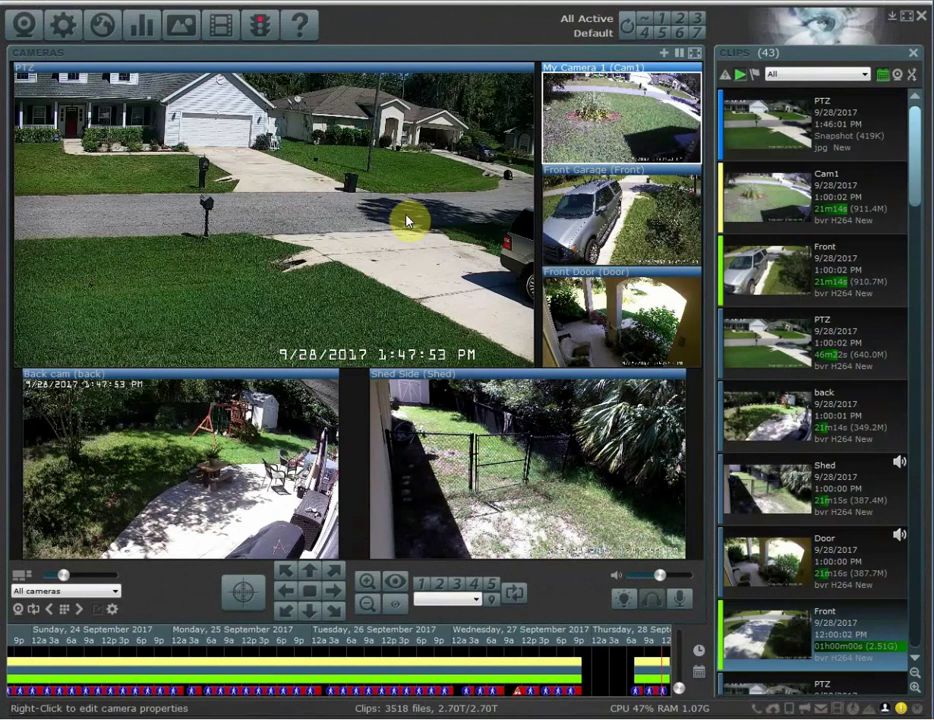
View the PTZ camera's general properties and close them without making changes.
left_click(351, 271)
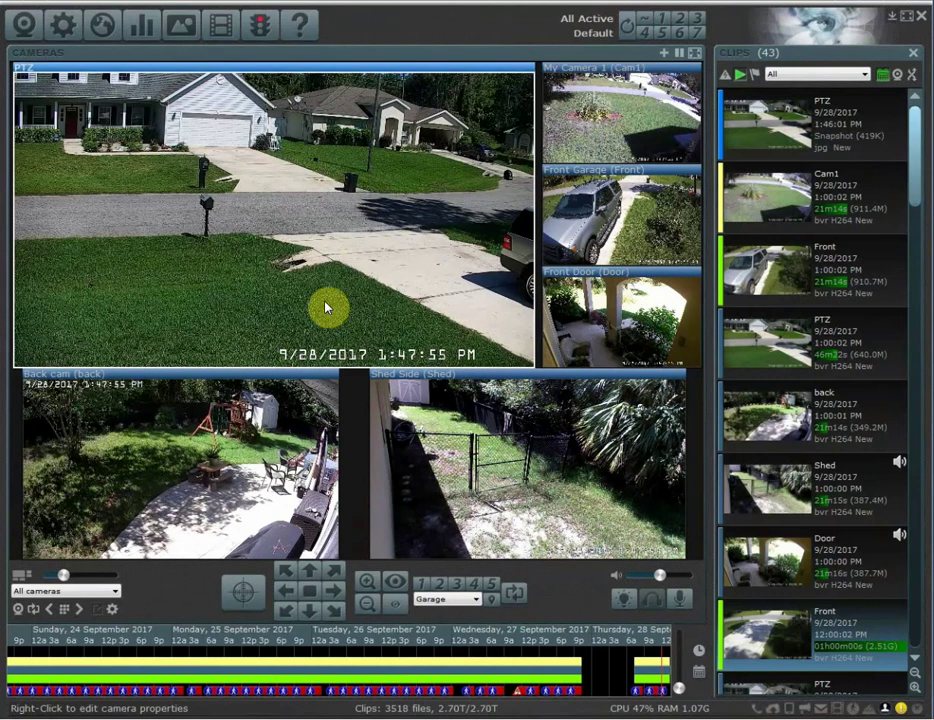
right_click(279, 153)
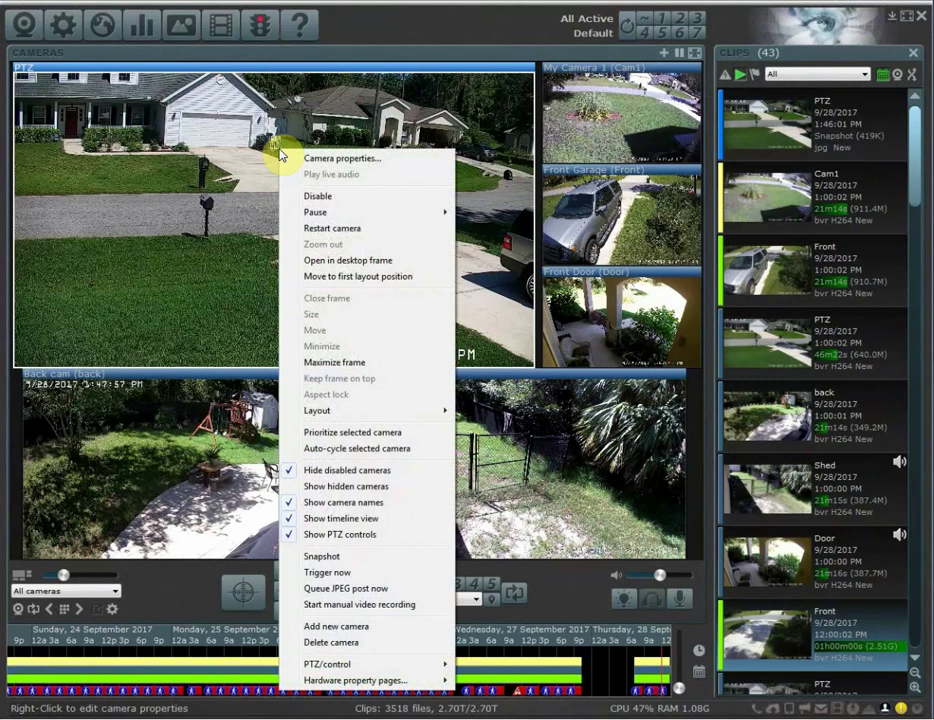
left_click(352, 160)
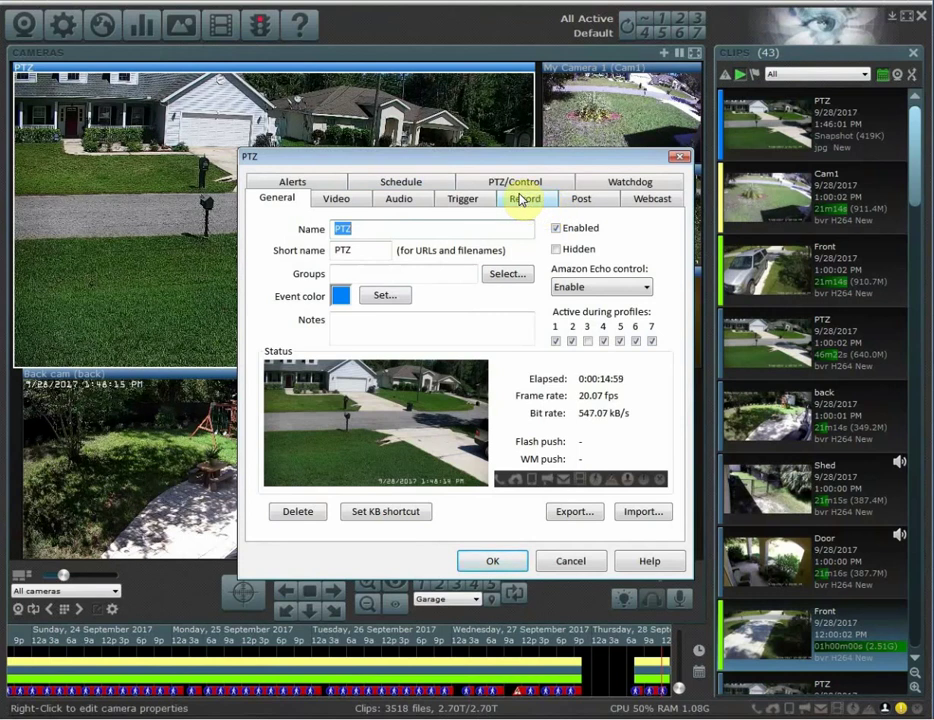
left_click(569, 562)
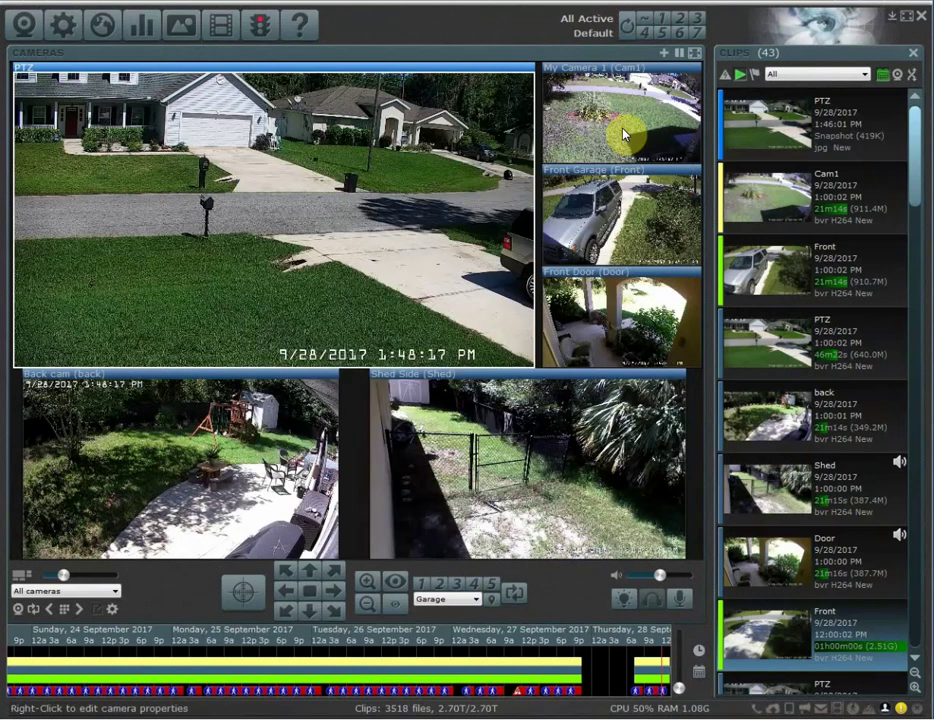
Show the PTZ camera alone using solo mode and return to the view of all cameras.
left_click(355, 429)
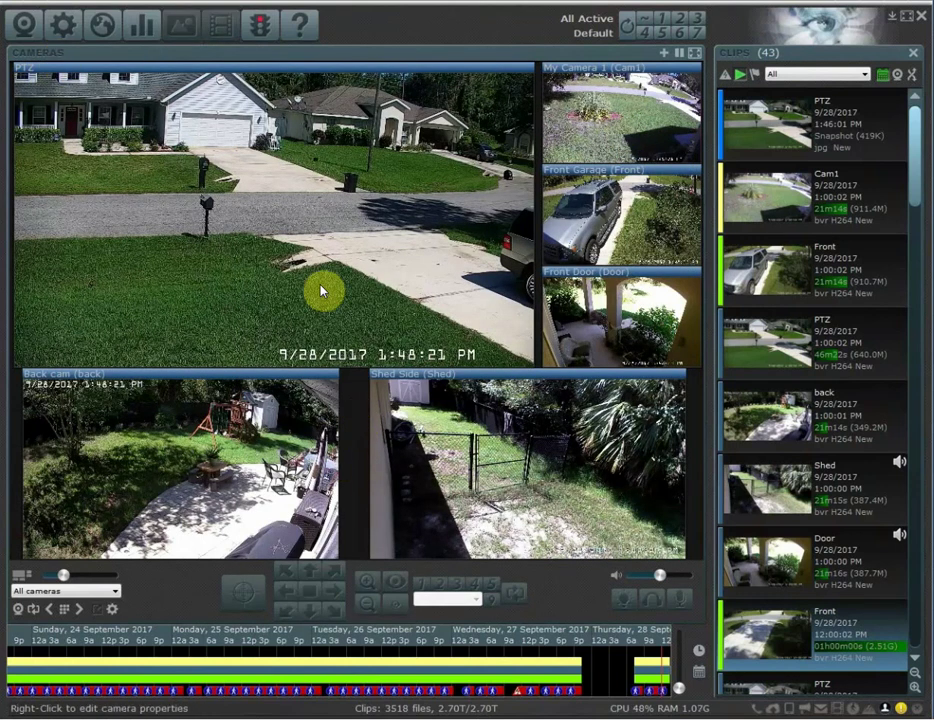
left_click(330, 230)
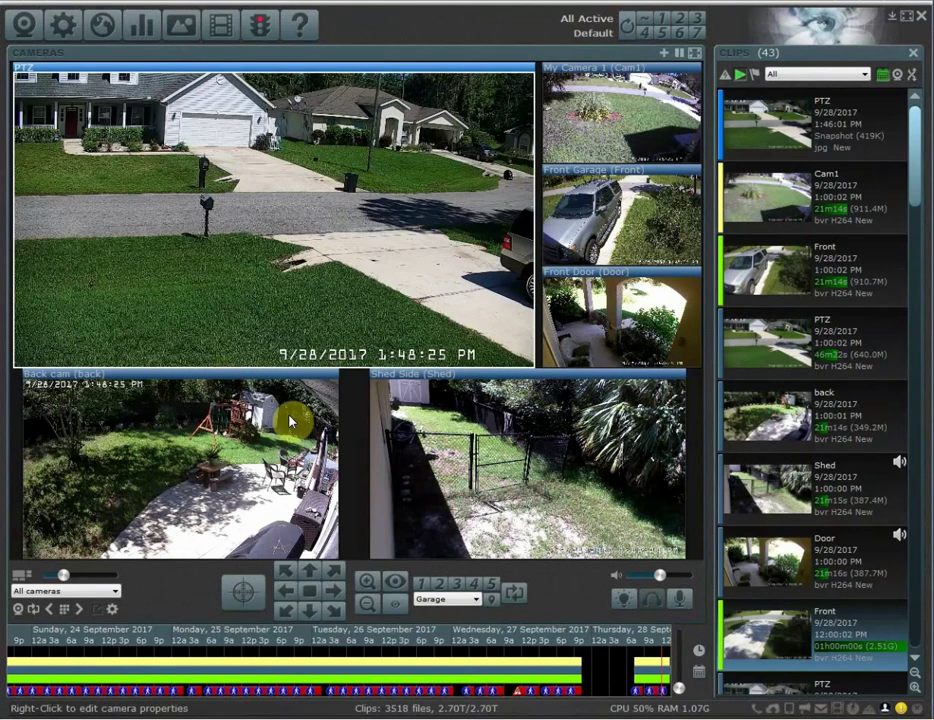
left_click(359, 434)
left_click(330, 325)
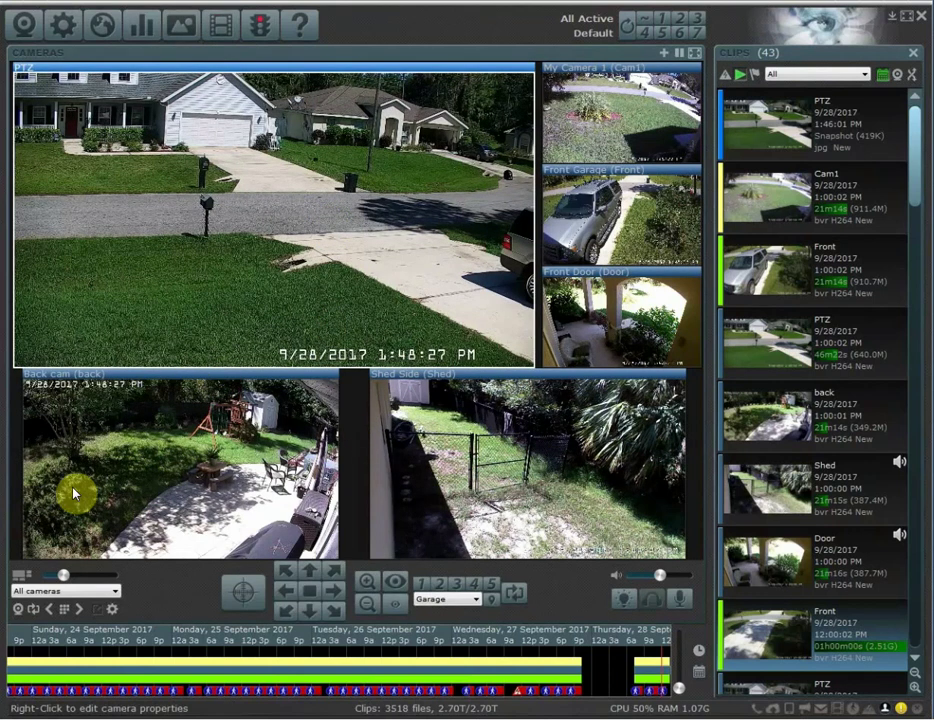
left_click(18, 609)
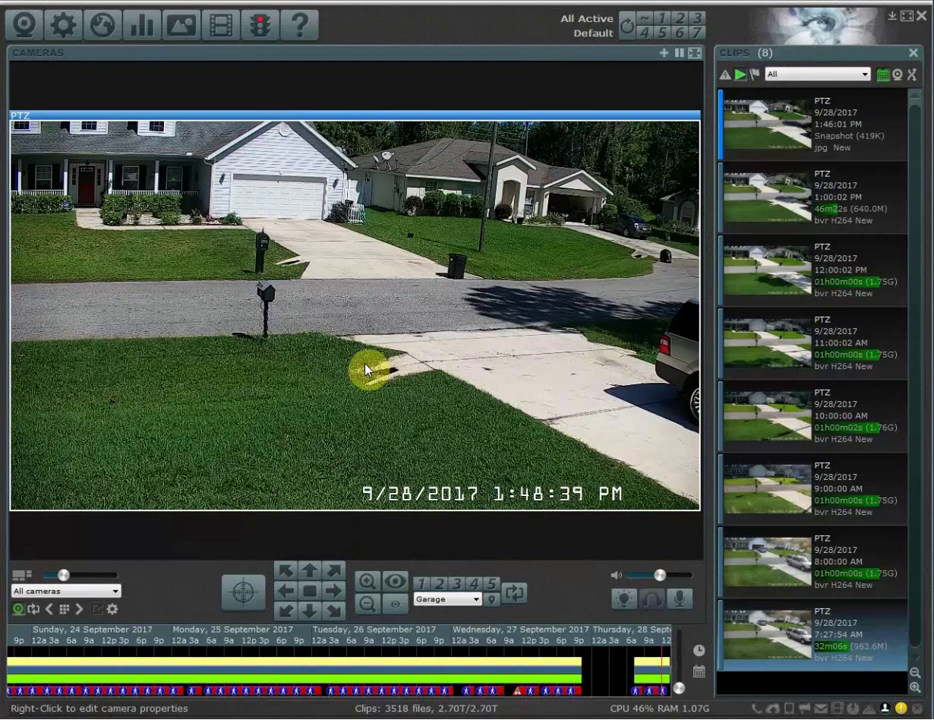
left_click(338, 541)
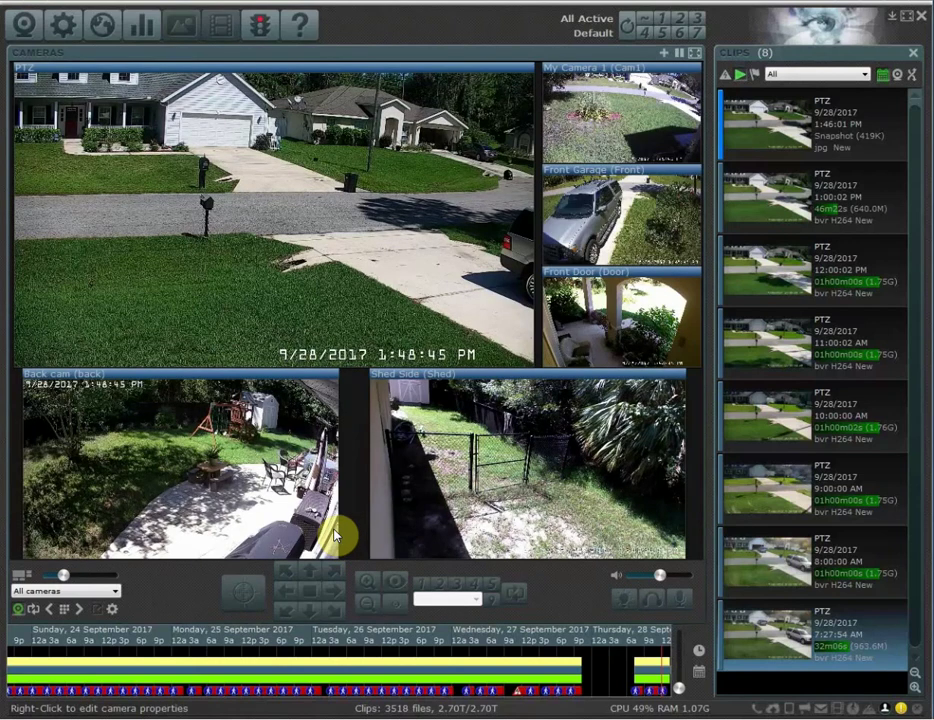
View the Front Garage camera alone, return to all cameras, and turn solo mode off.
left_click(632, 221)
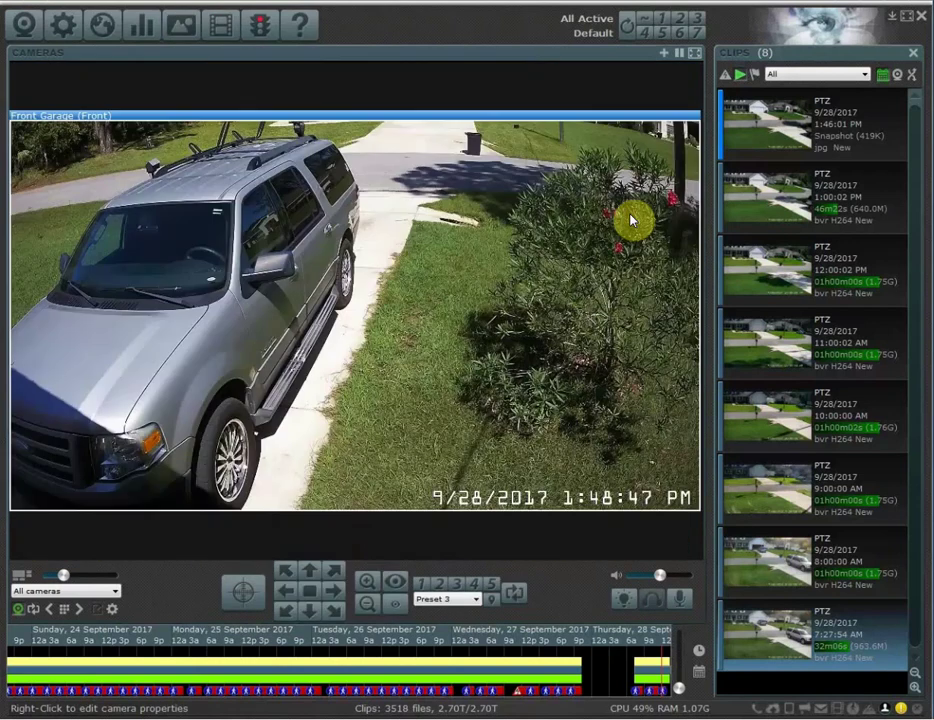
left_click(371, 551)
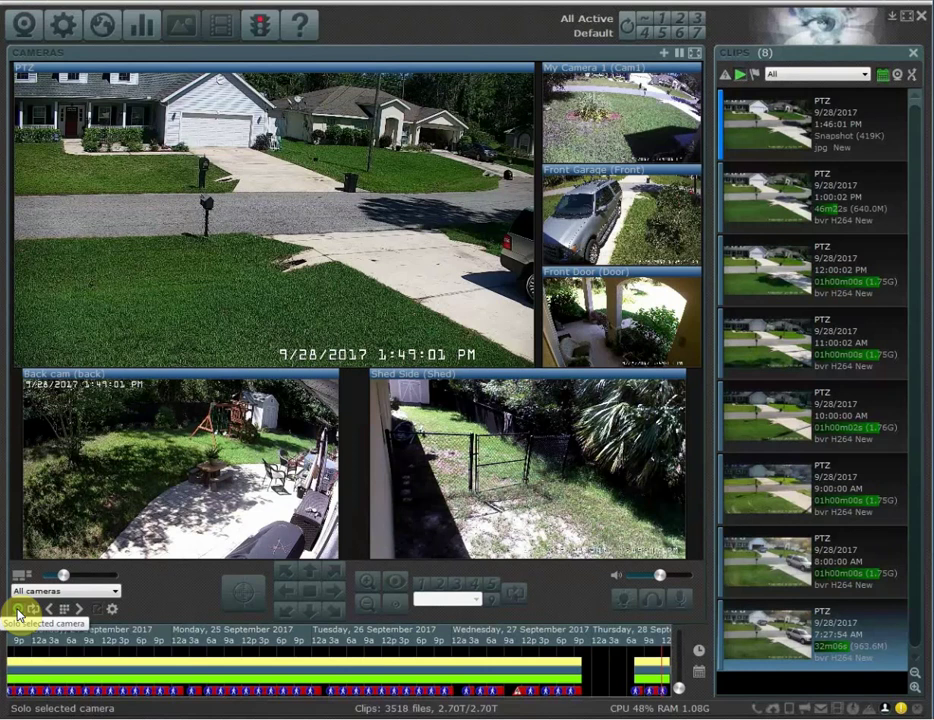
left_click(18, 610)
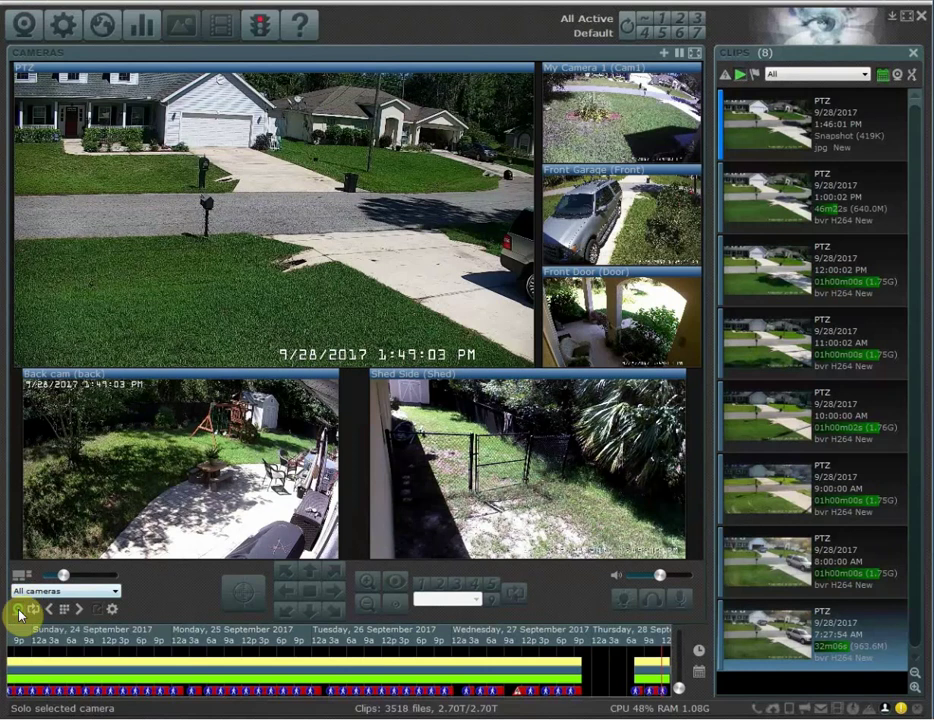
left_click(20, 612)
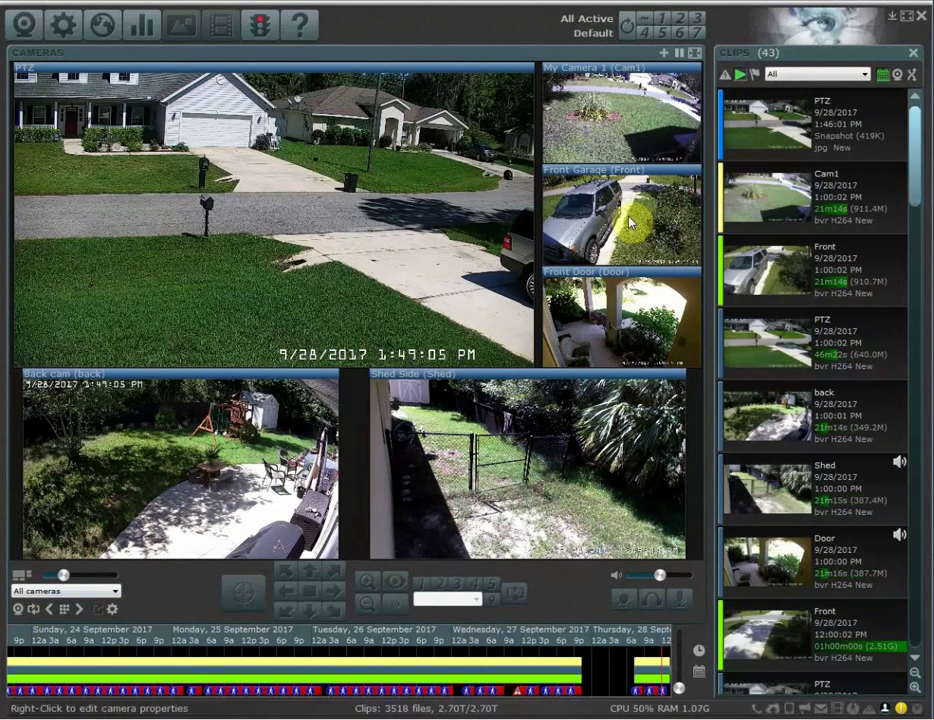
Select the Front Garage, Front Door and Back cam feeds one after another and clear the selection.
left_click(625, 213)
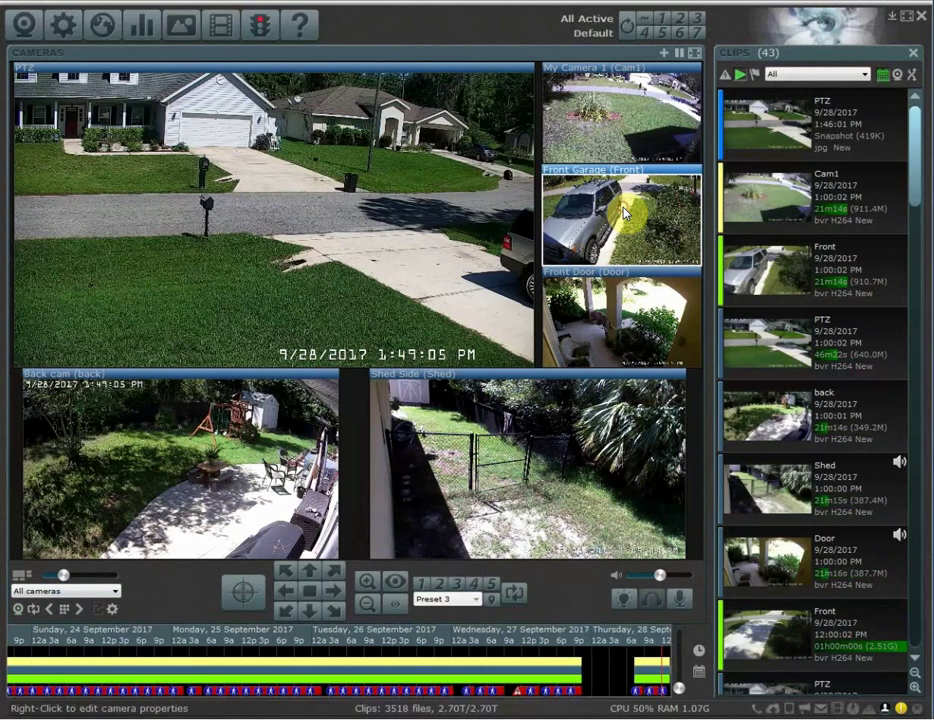
left_click(548, 464)
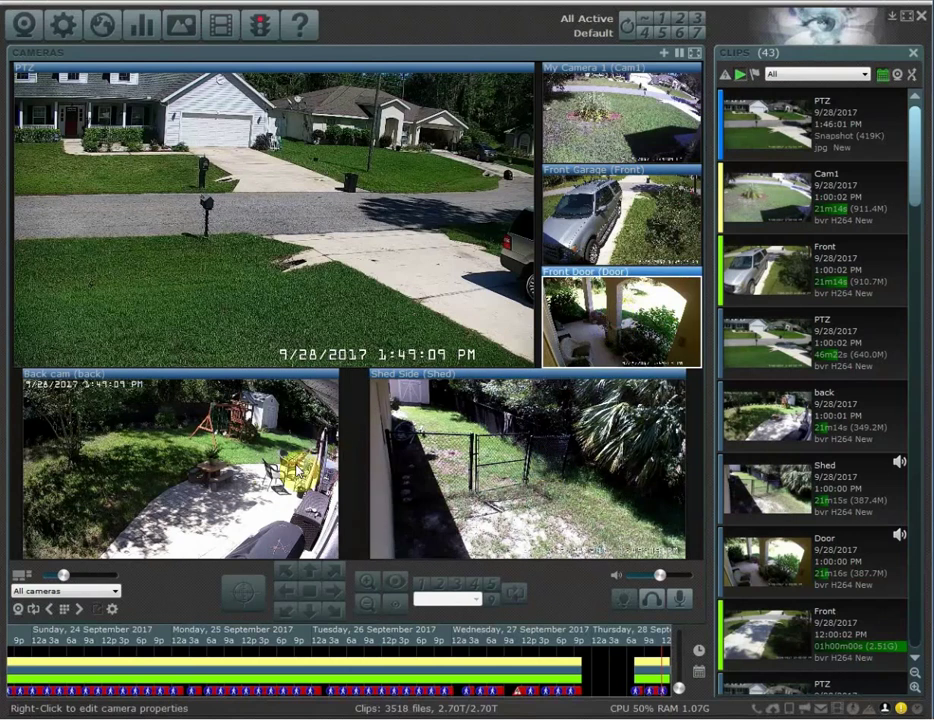
left_click(272, 470)
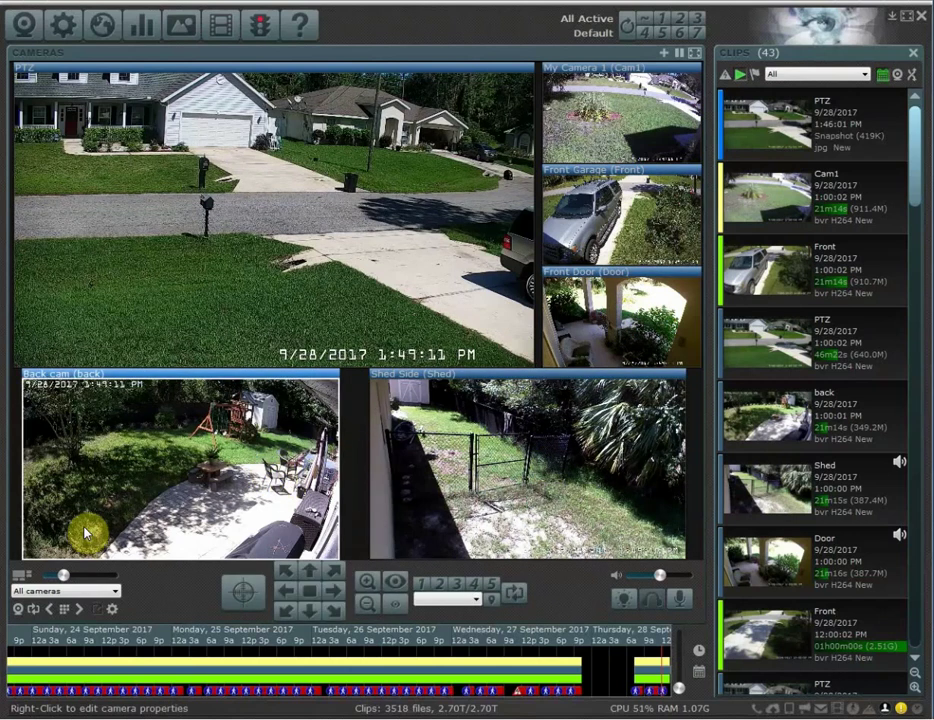
left_click(355, 456)
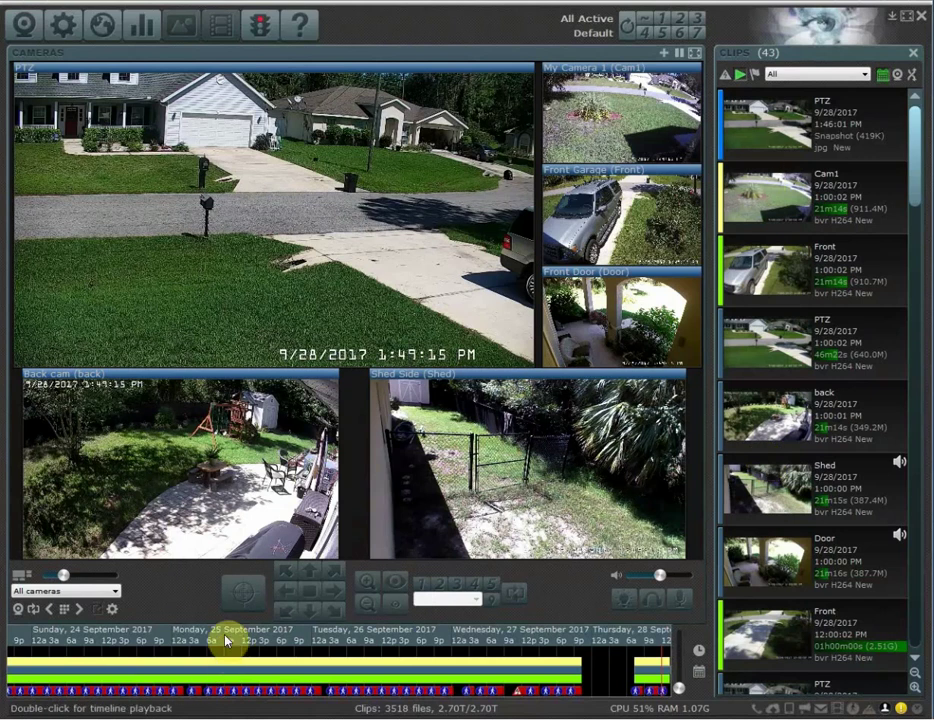
Examine the timeline's recordings and alert markers for Monday, 25 September 2017, around 1:20 pm.
left_click_drag(223, 630, 398, 630)
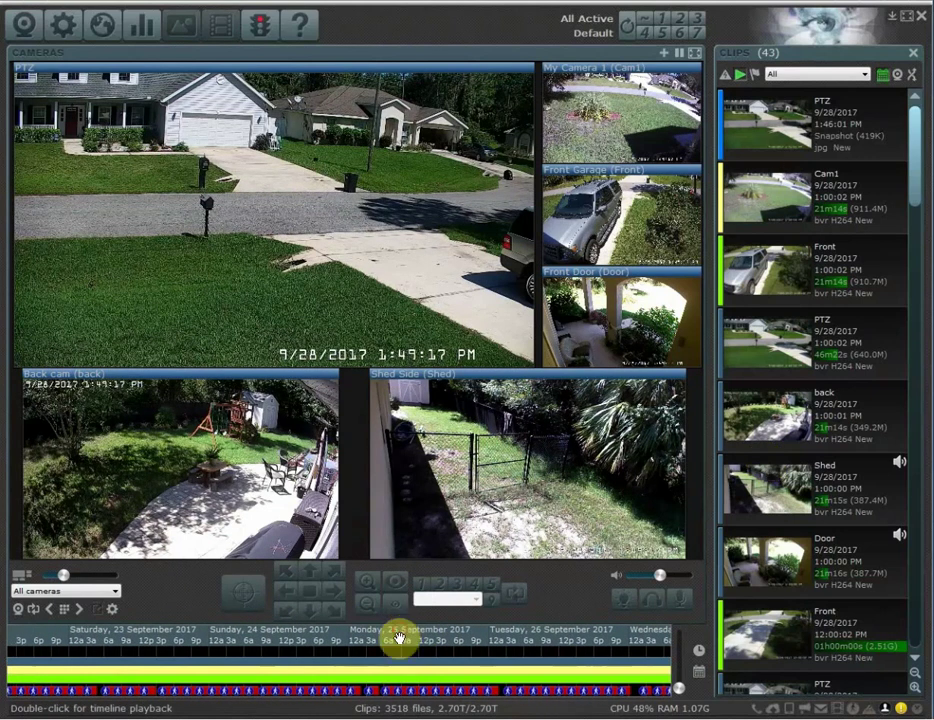
left_click(427, 665)
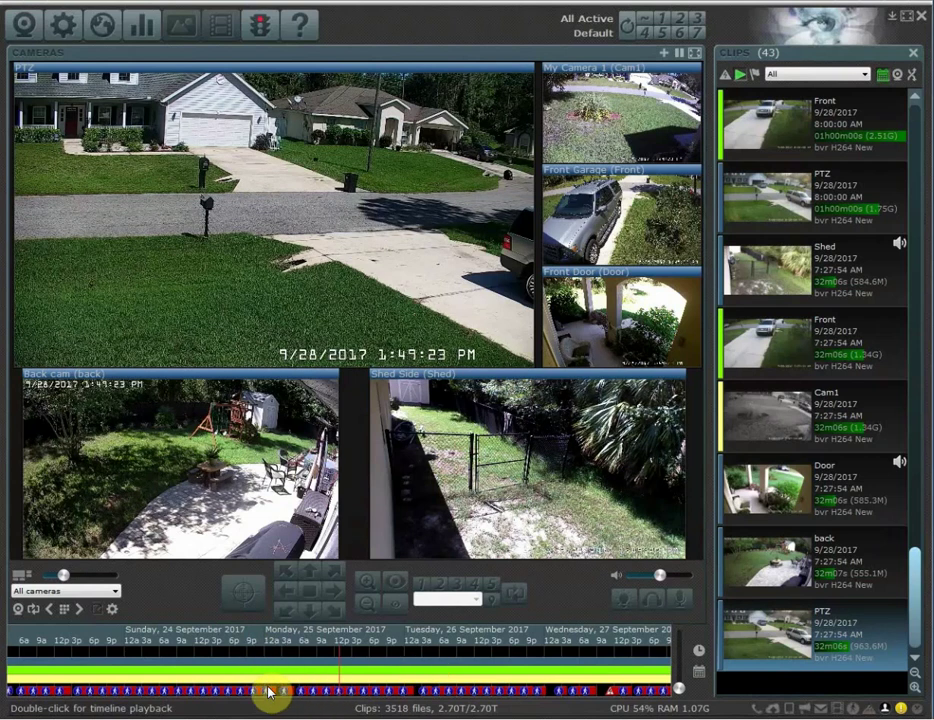
scroll(340, 673, "up", 2)
scroll(340, 673, "up", 4)
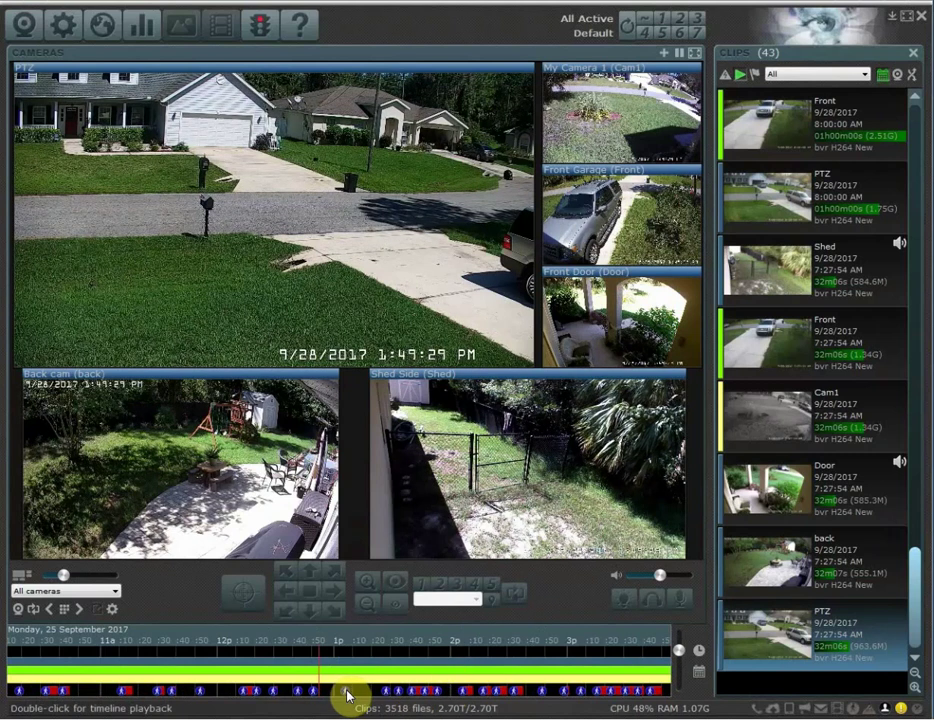
scroll(381, 694, "up", 4)
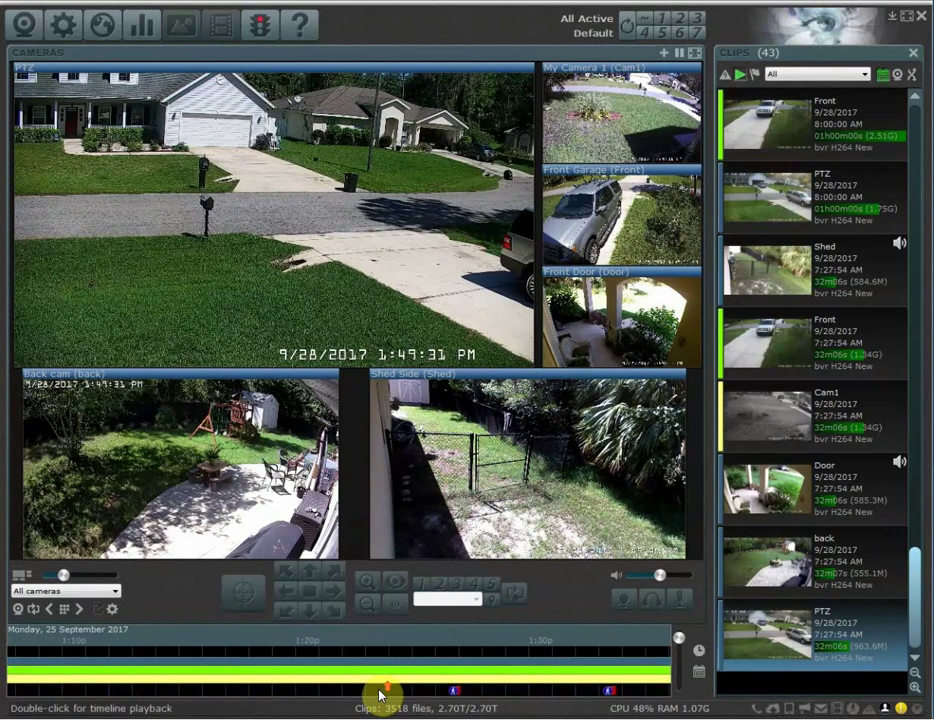
Examine the timeline's alert markers around 1:50 pm on Monday, 25 September, and the morning-to-afternoon recordings on Thursday, 28 September.
left_click_drag(603, 622, 381, 659)
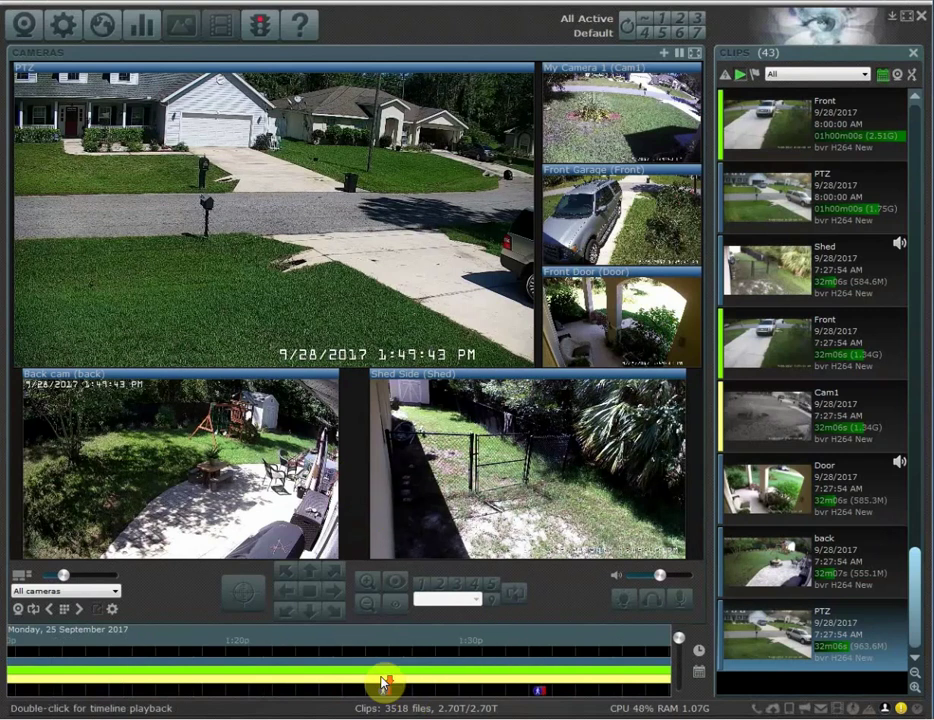
scroll(381, 680, "down", 3)
left_click_drag(552, 636, 373, 637)
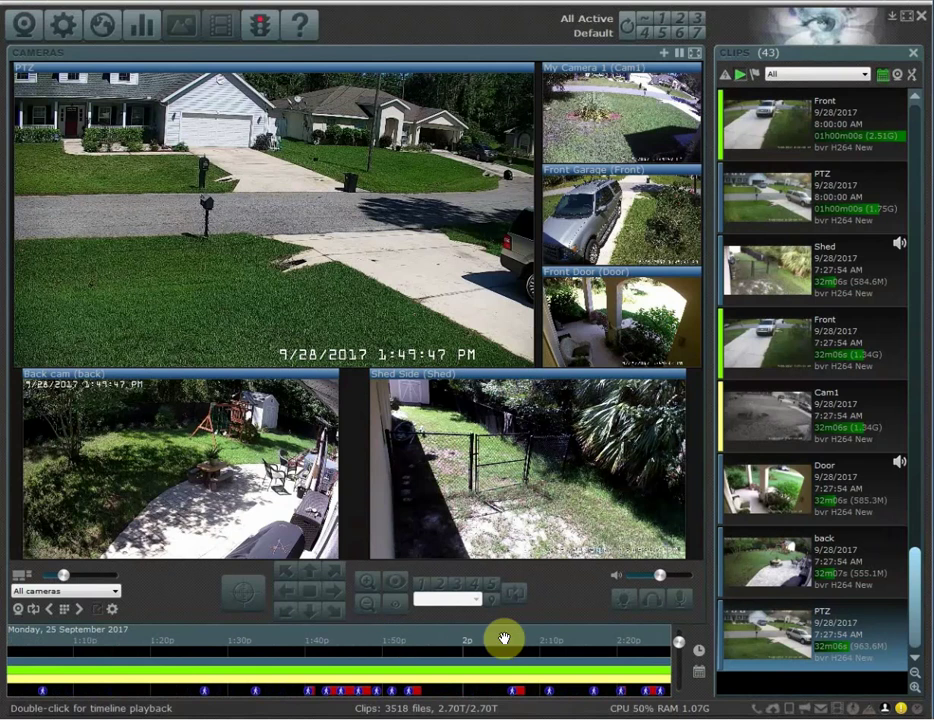
scroll(409, 679, "up", 5)
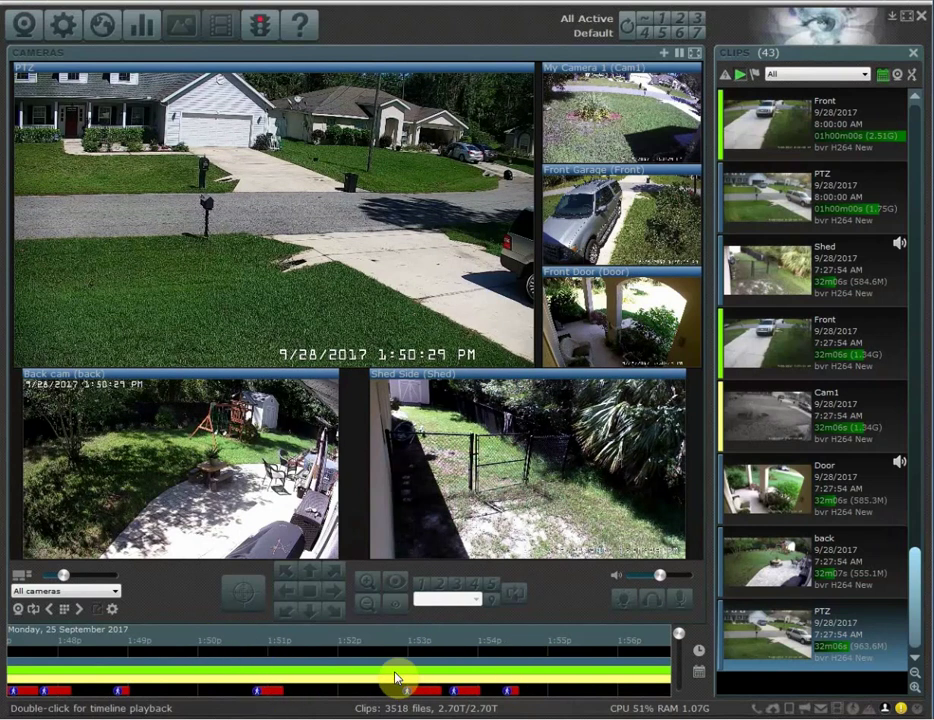
scroll(410, 680, "down", 2)
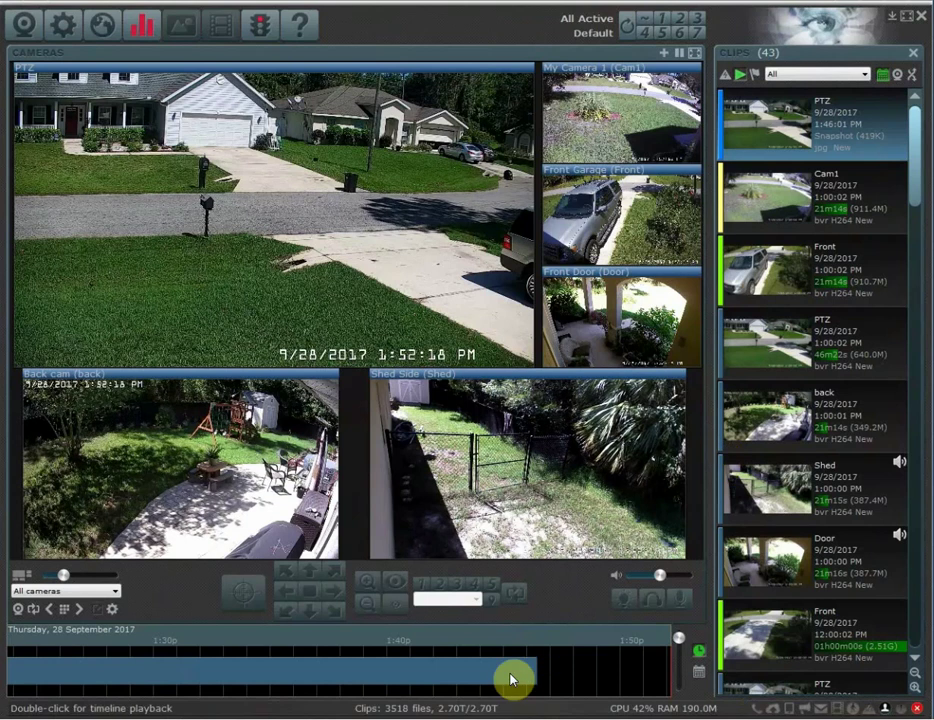
scroll(510, 677, "down", 5)
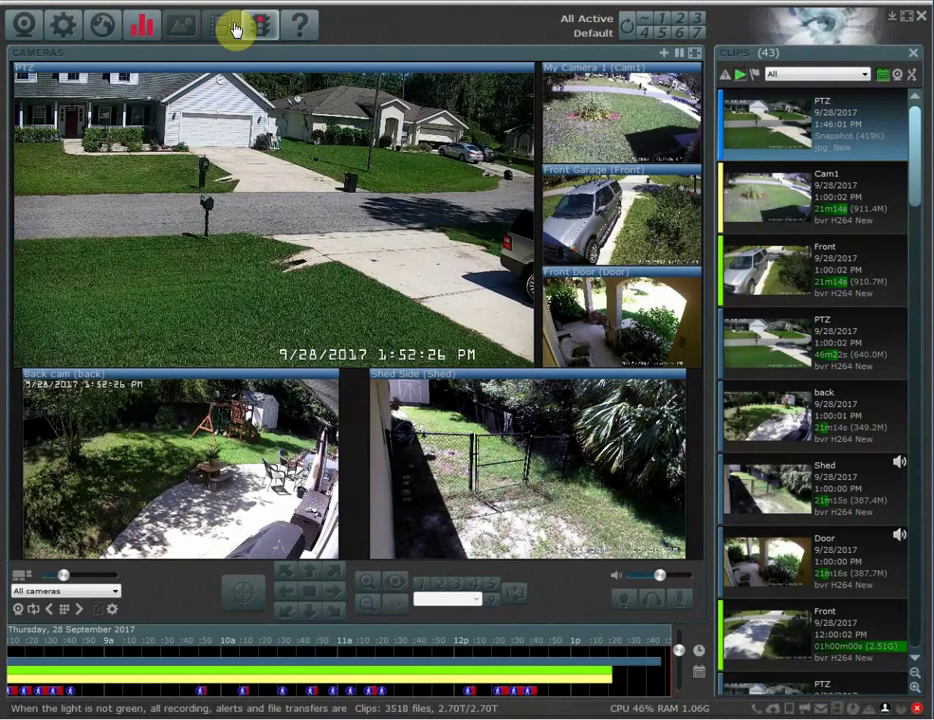
Select the PTZ camera, look over its properties, and leave them without saving.
left_click(26, 26)
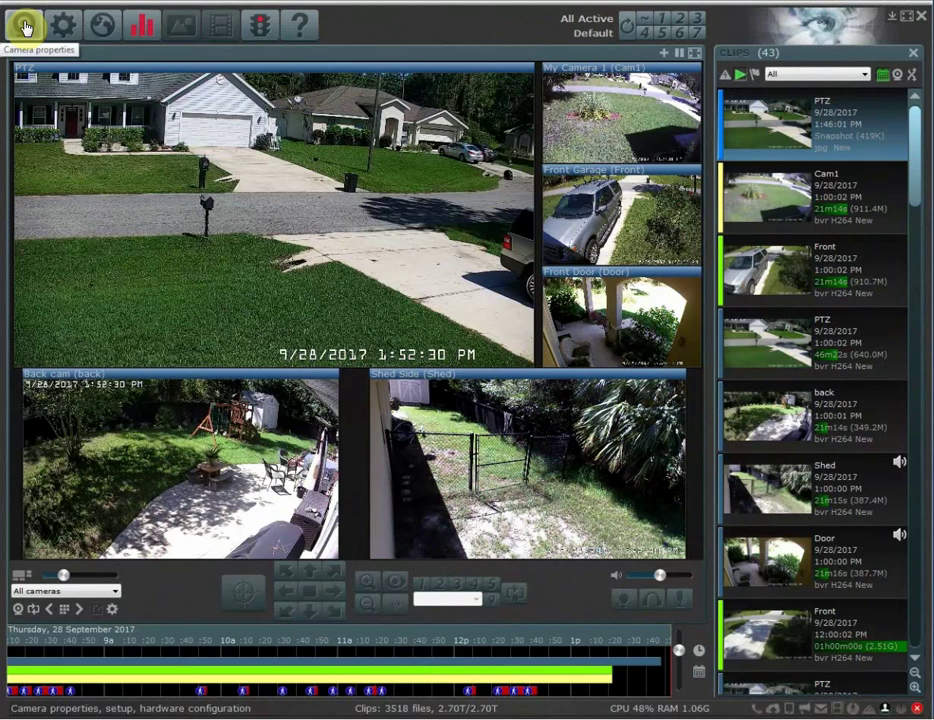
left_click(237, 203)
right_click(238, 184)
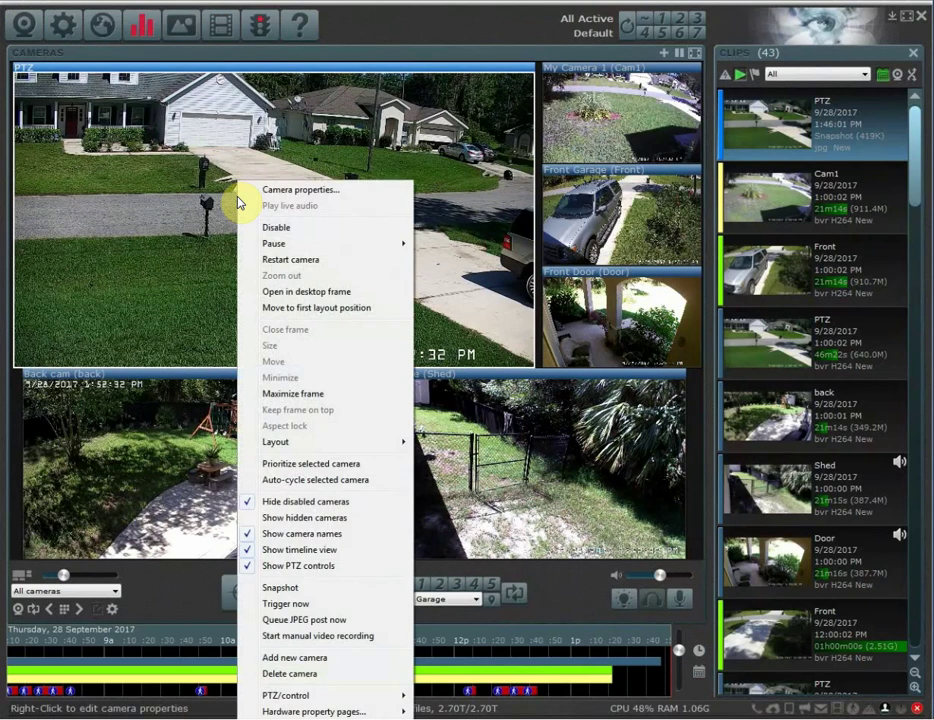
left_click(302, 192)
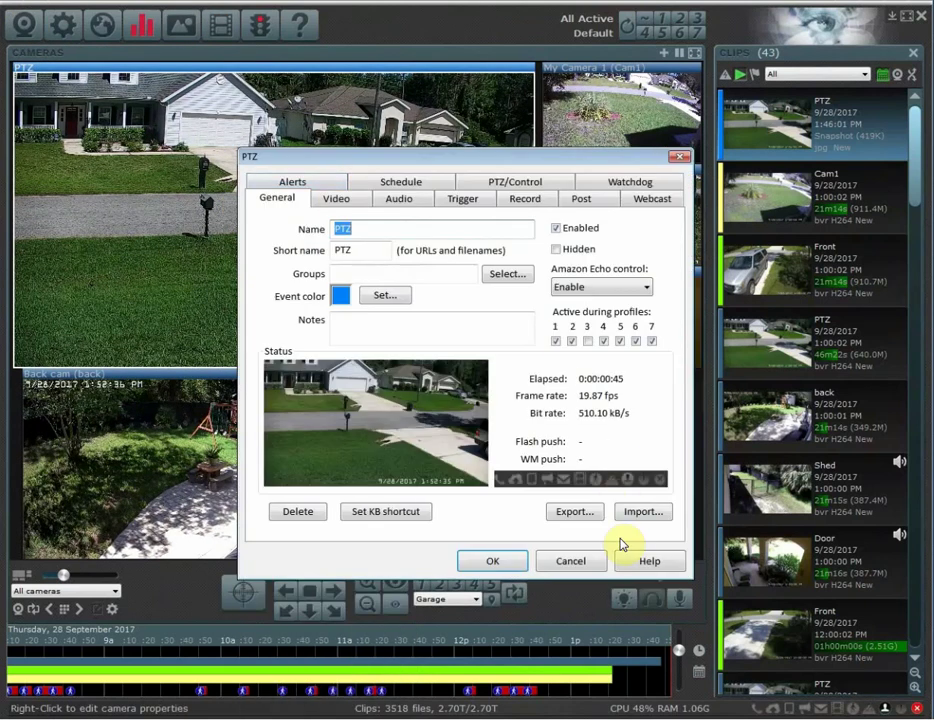
left_click(578, 560)
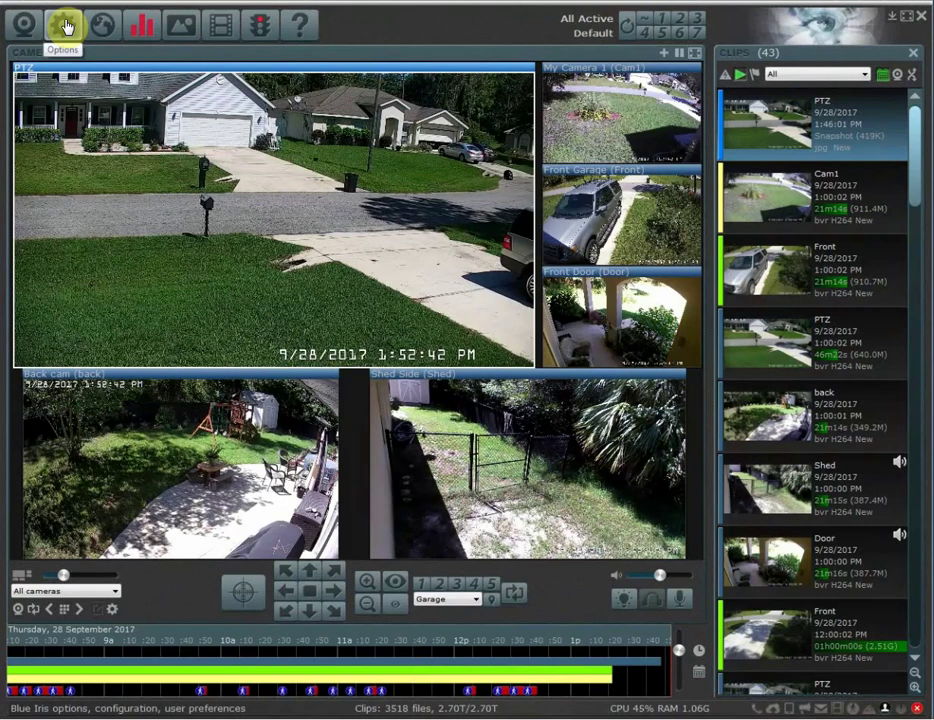
Review the program options' About page and the available setting categories without making changes.
left_click(65, 26)
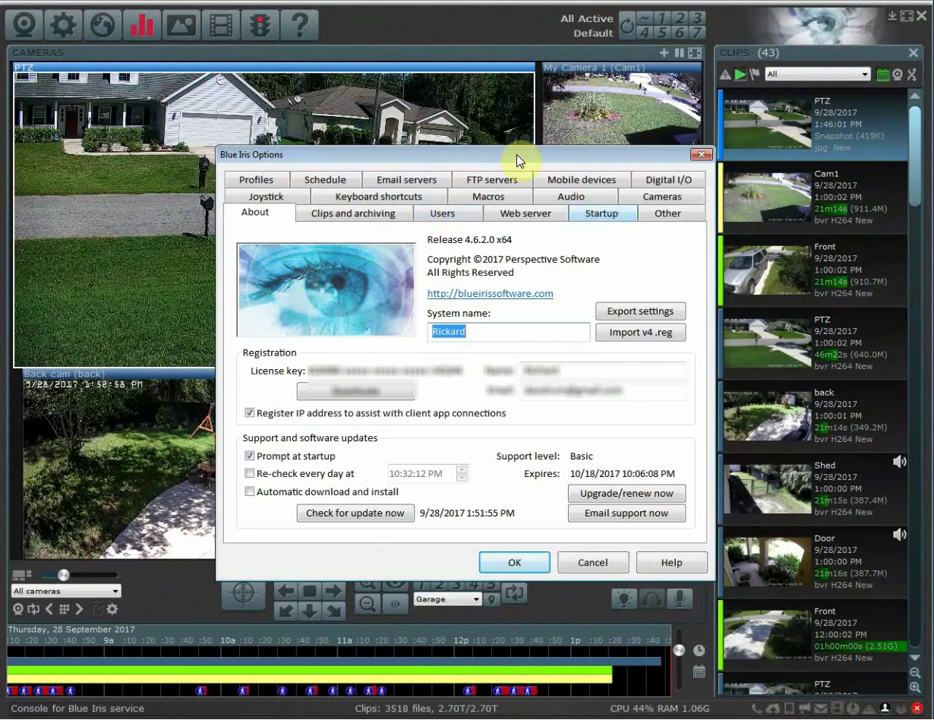
left_click(701, 154)
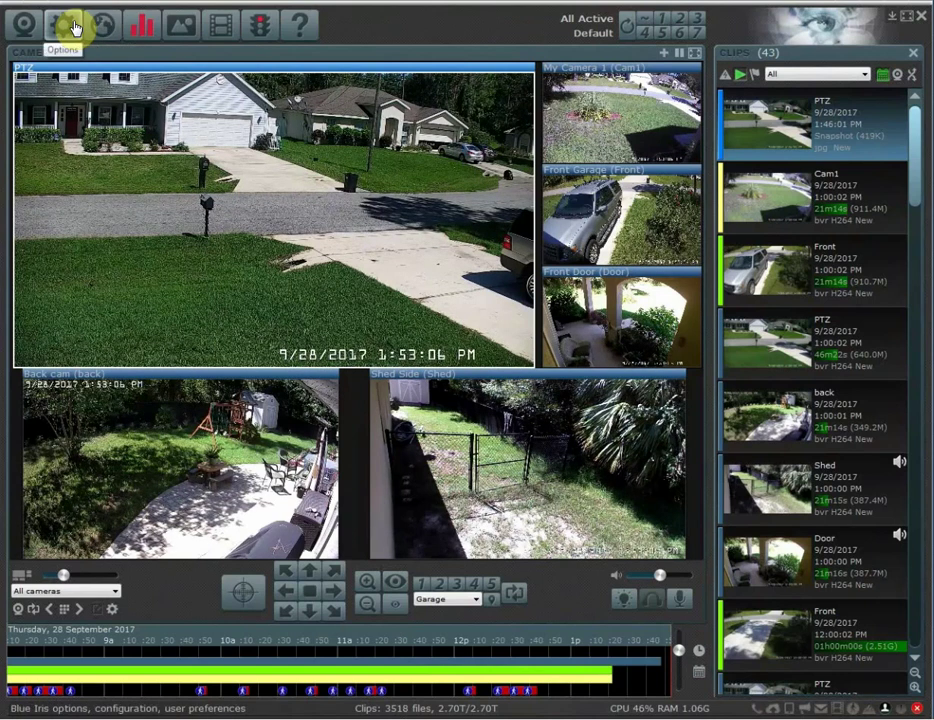
Check the status messages, highlight the App entry about the unexpected shutdown, and close the status window.
left_click(141, 28)
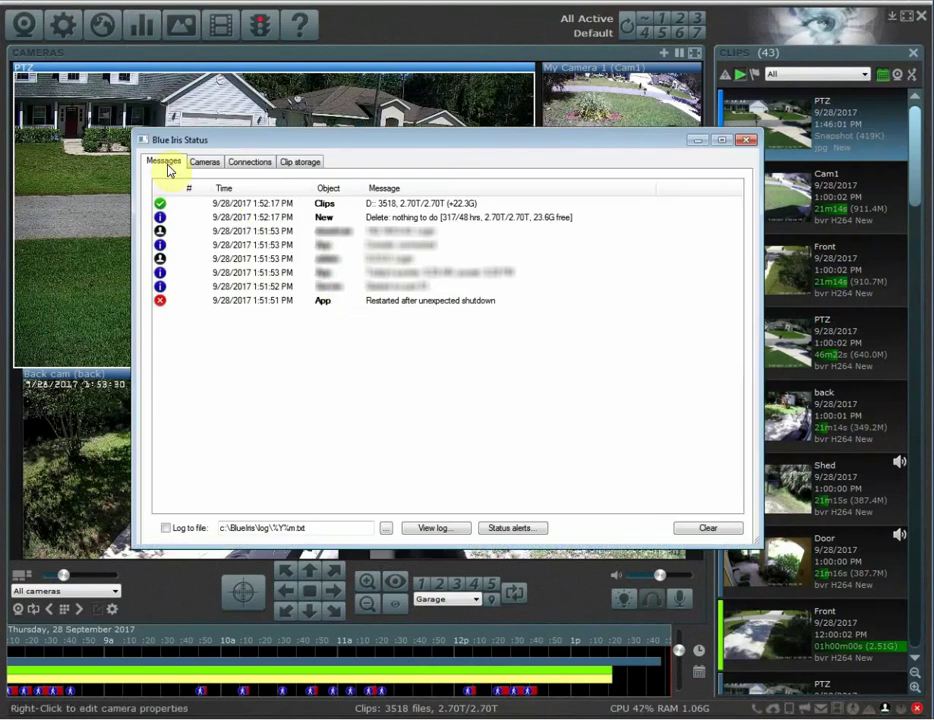
left_click(417, 301)
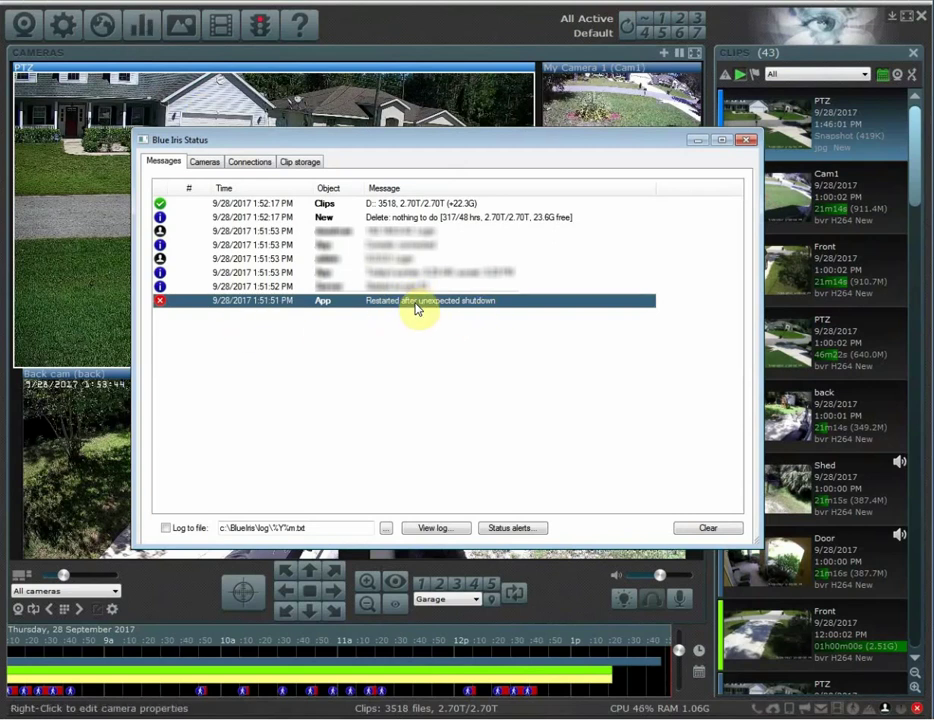
left_click(745, 143)
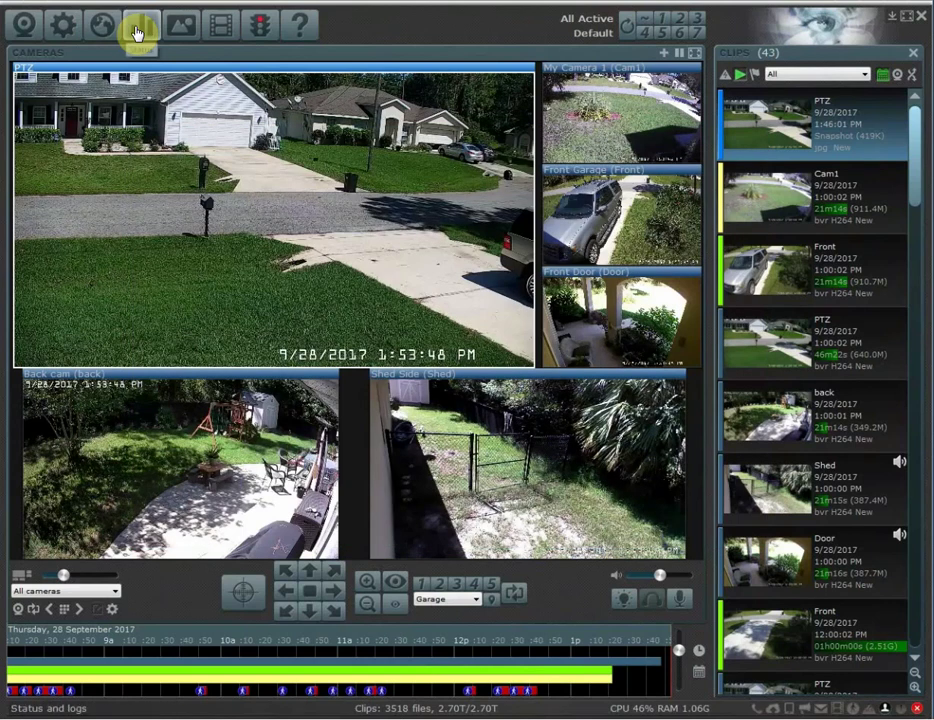
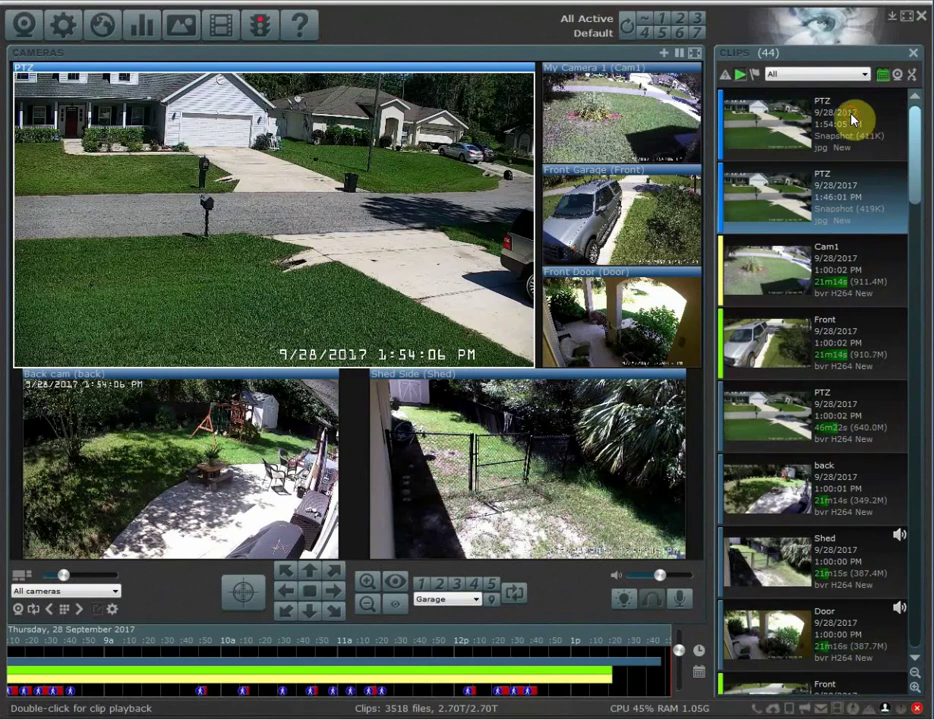
Select the 1:54:05 PM PTZ snapshot in the clips, switch the traffic signal from red to go live, and deselect the PTZ camera.
left_click(852, 128)
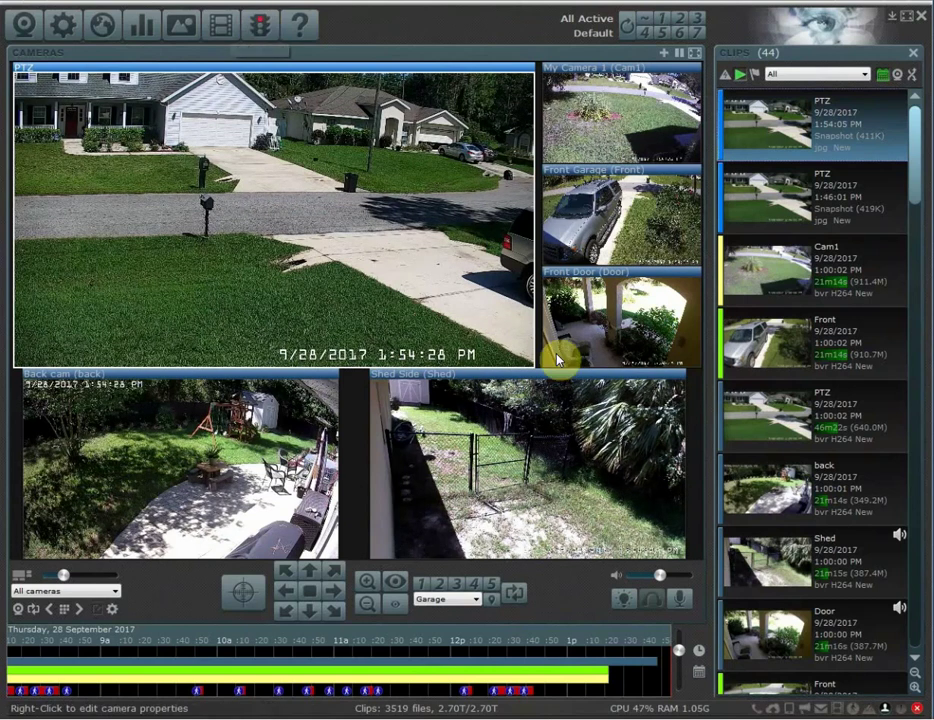
left_click(260, 35)
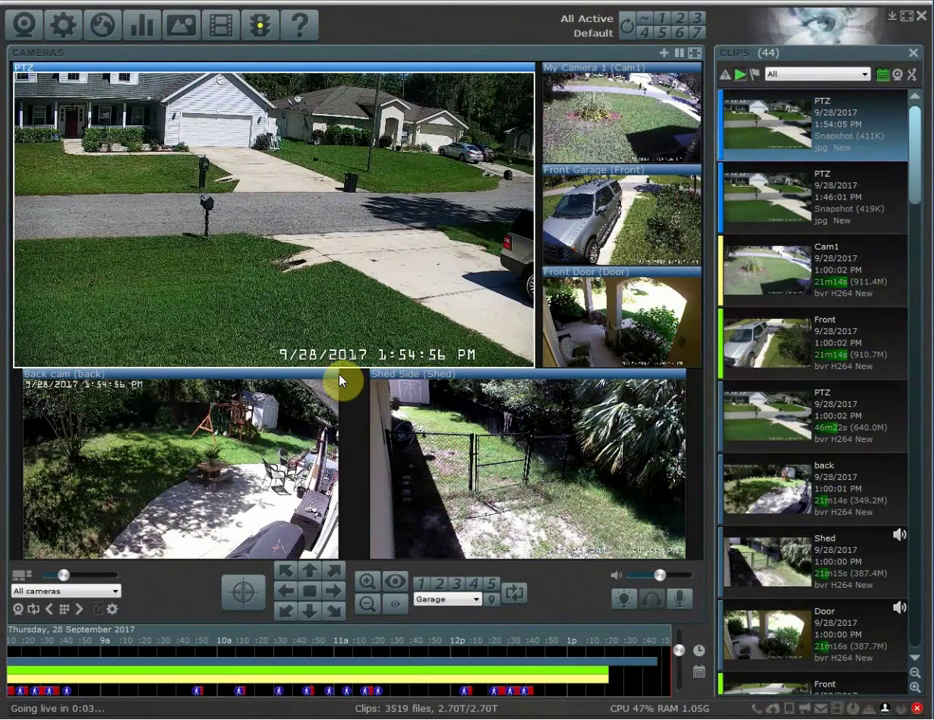
left_click(358, 427)
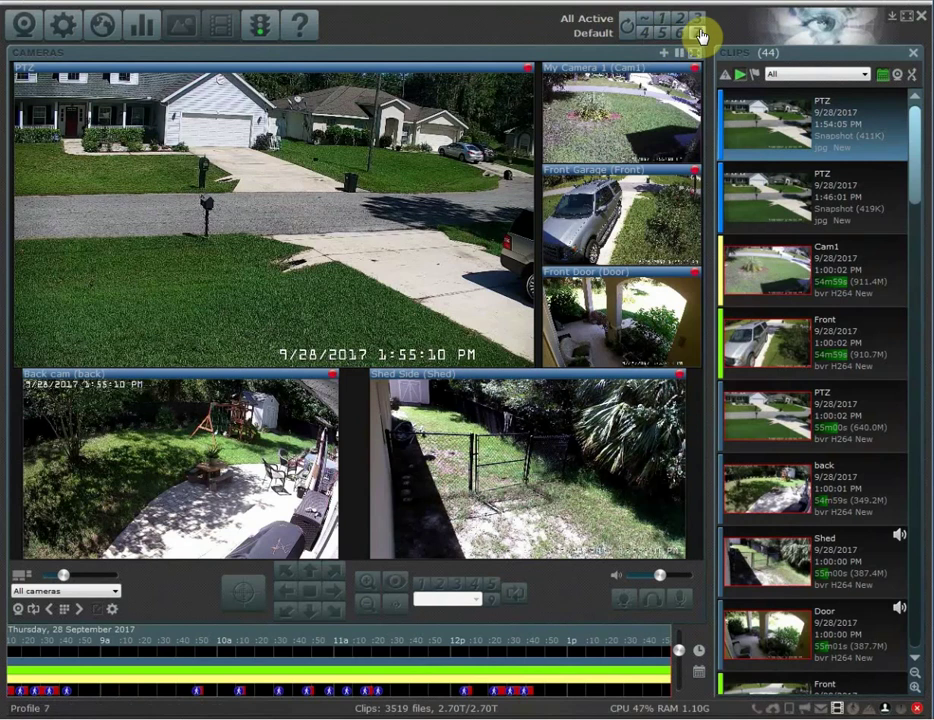
Override the schedule with the Inactive profile, browse Thursday's late-morning recordings on the timeline, and return to the Default schedule.
left_click(645, 24)
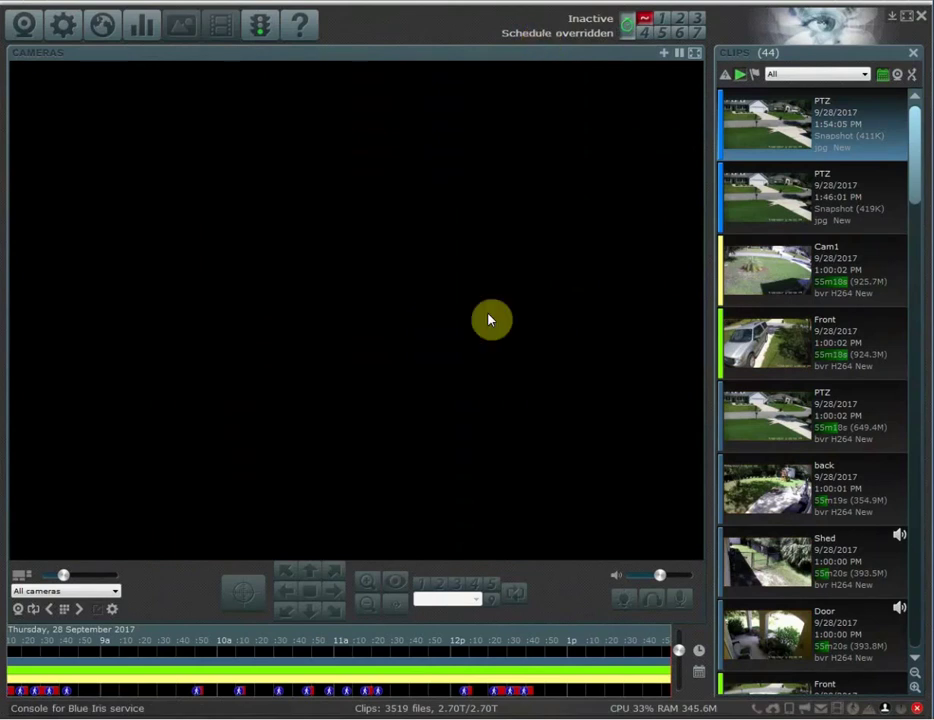
left_click(353, 680)
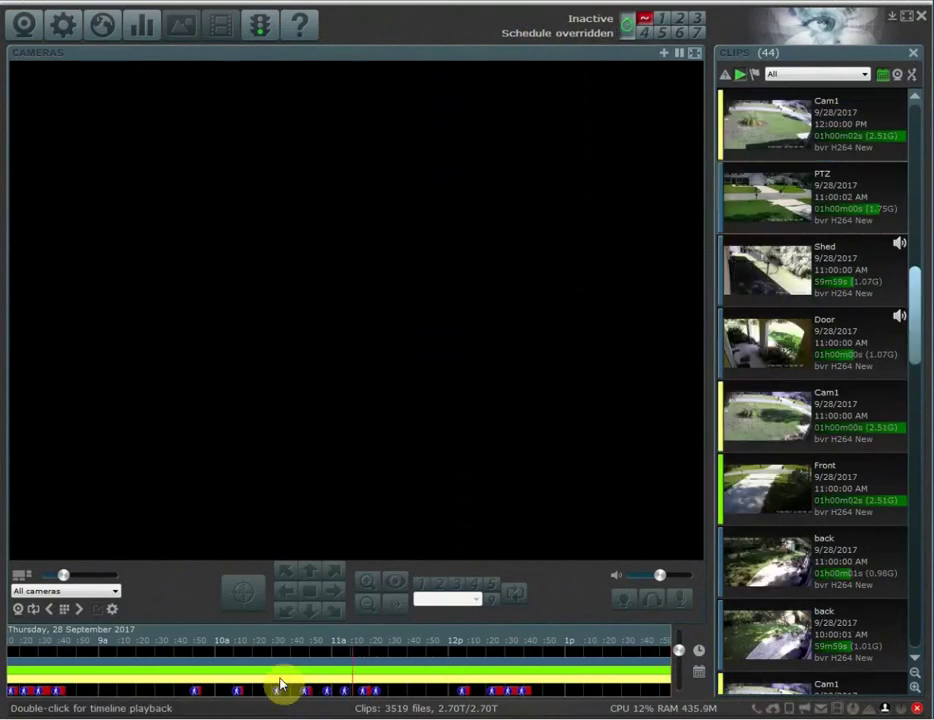
left_click(262, 679)
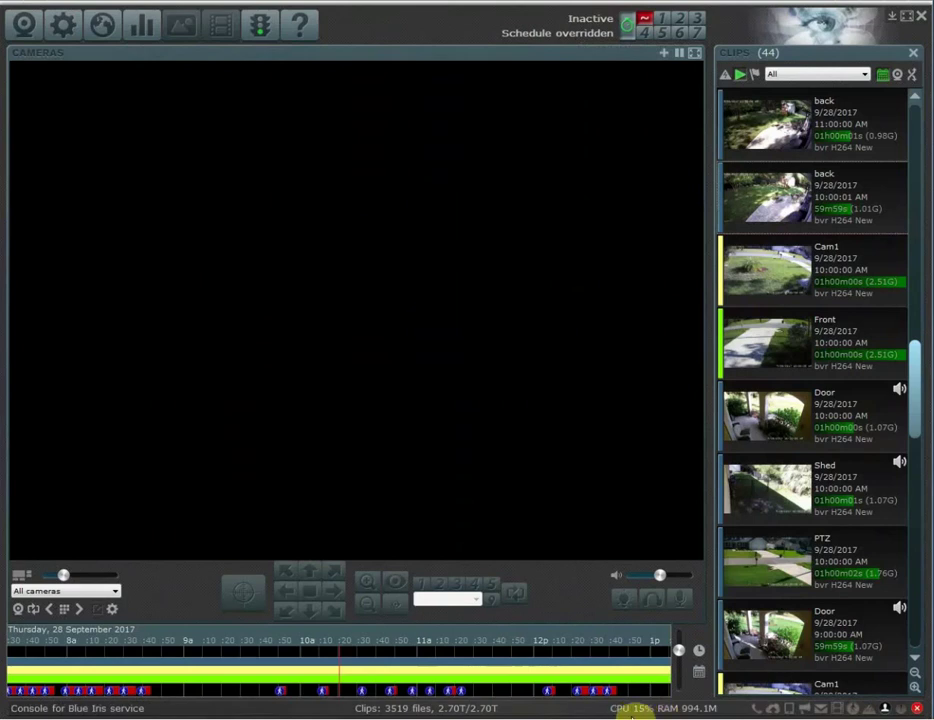
left_click(628, 27)
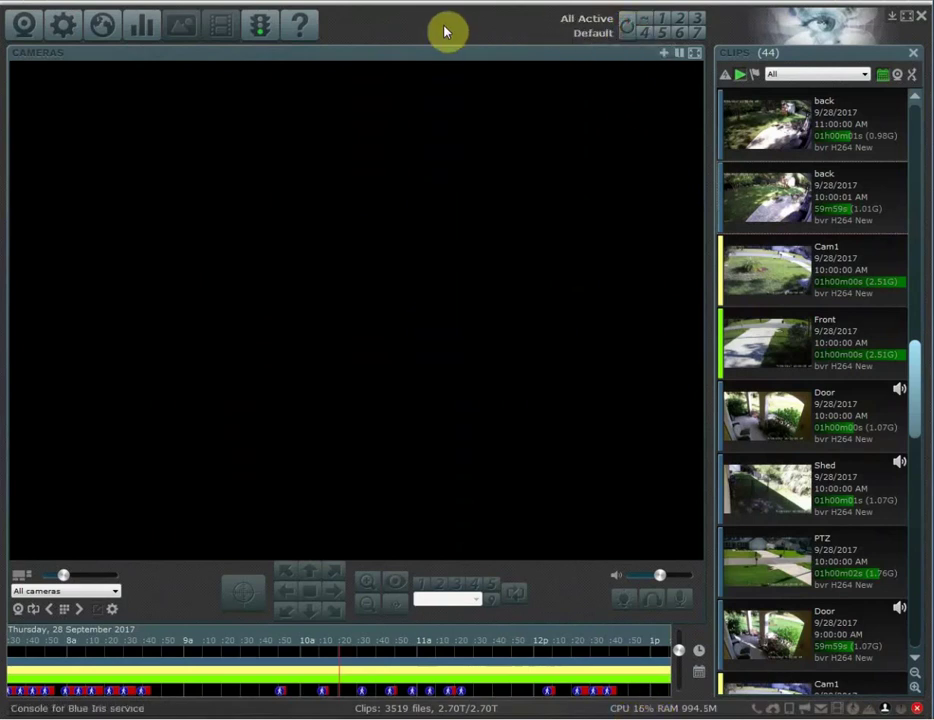